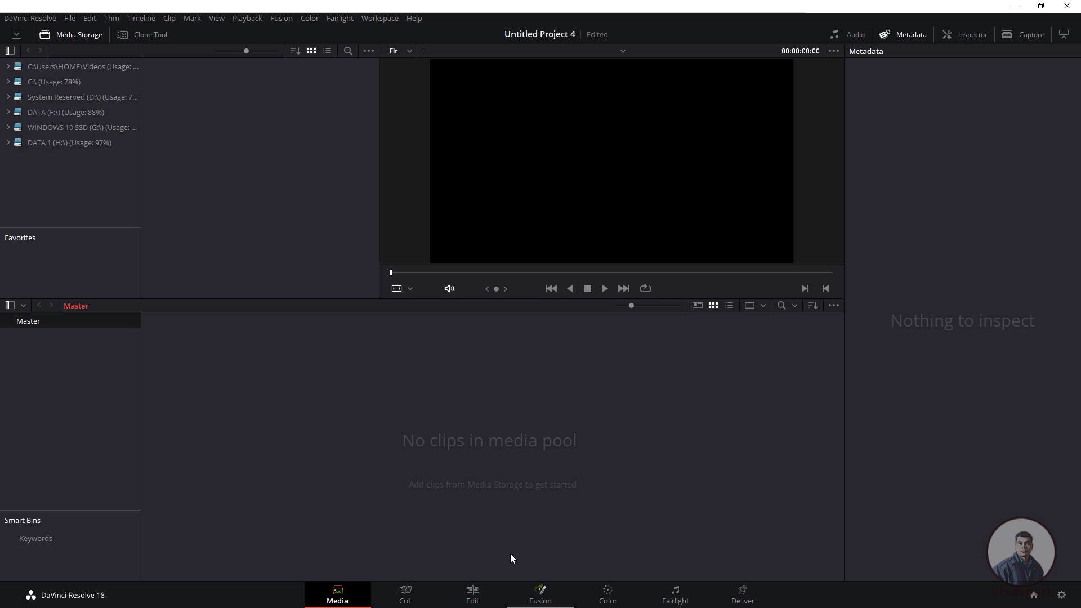
Switch Untitled Project 4 to the Edit page, with its empty timeline and media pool
click(473, 592)
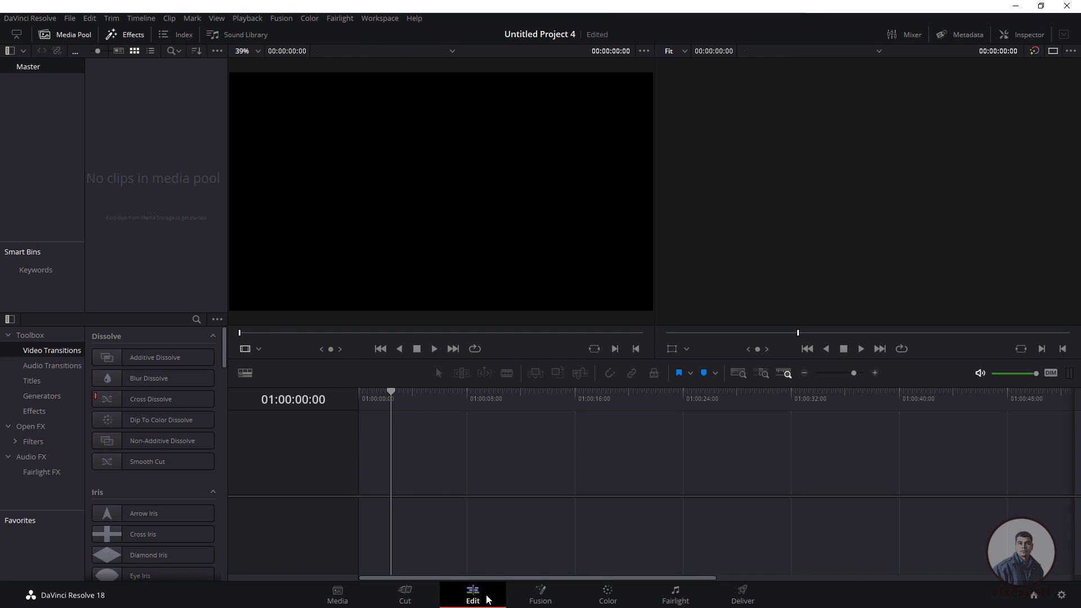
In File Explorer, find the Hair_shot folder and check the PNG frames inside it
key(alt+Tab)
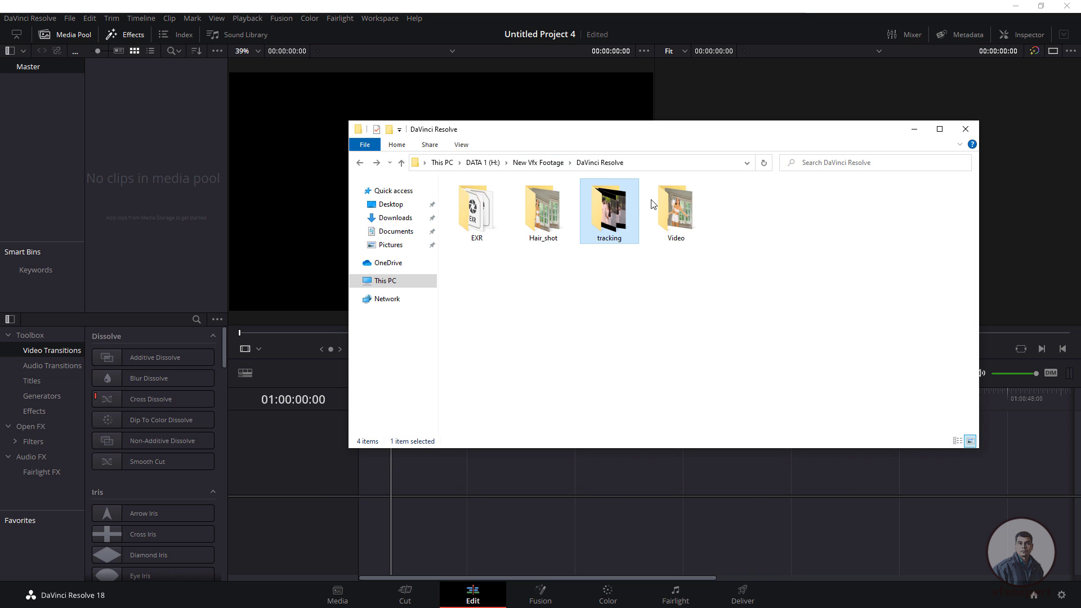
click(555, 214)
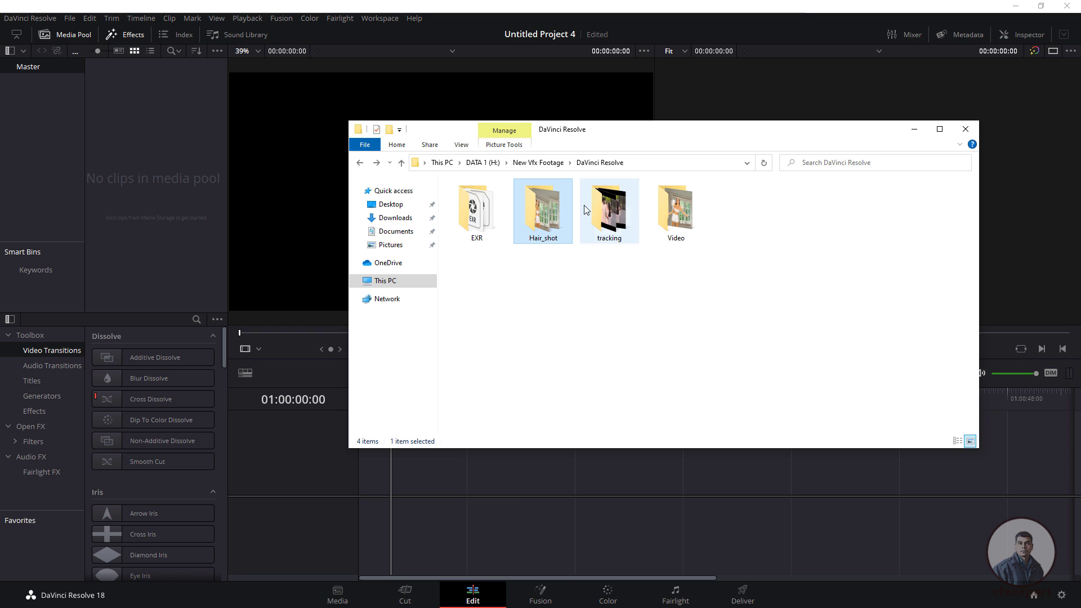
double_click(542, 220)
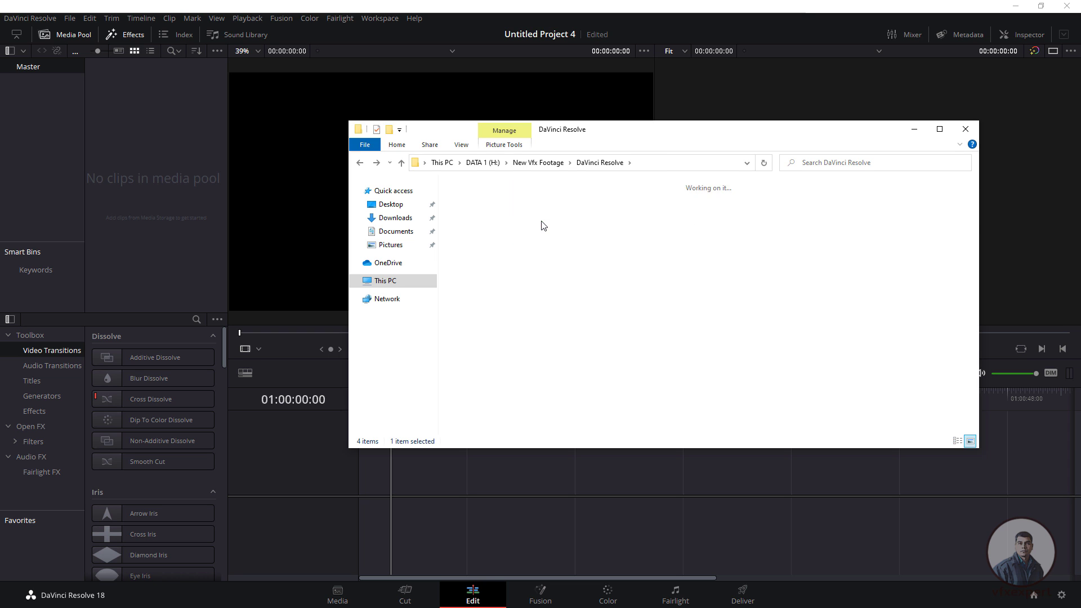
click(359, 163)
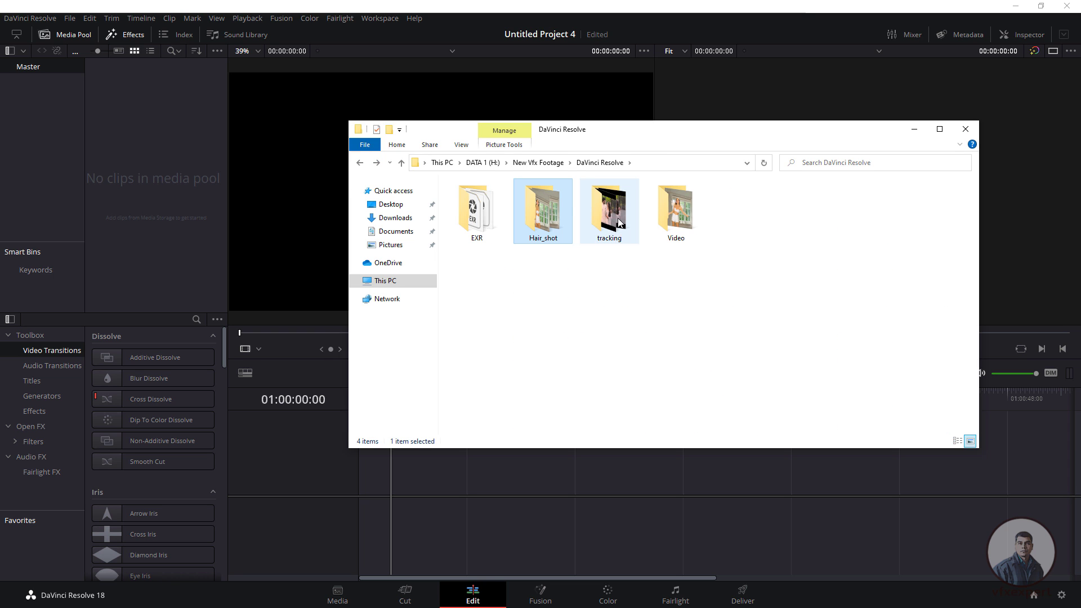
Drag the Hair_shot folder onto the empty timeline as a hair_shot clip on Video 1, then scrub through it
drag(657, 131, 775, 145)
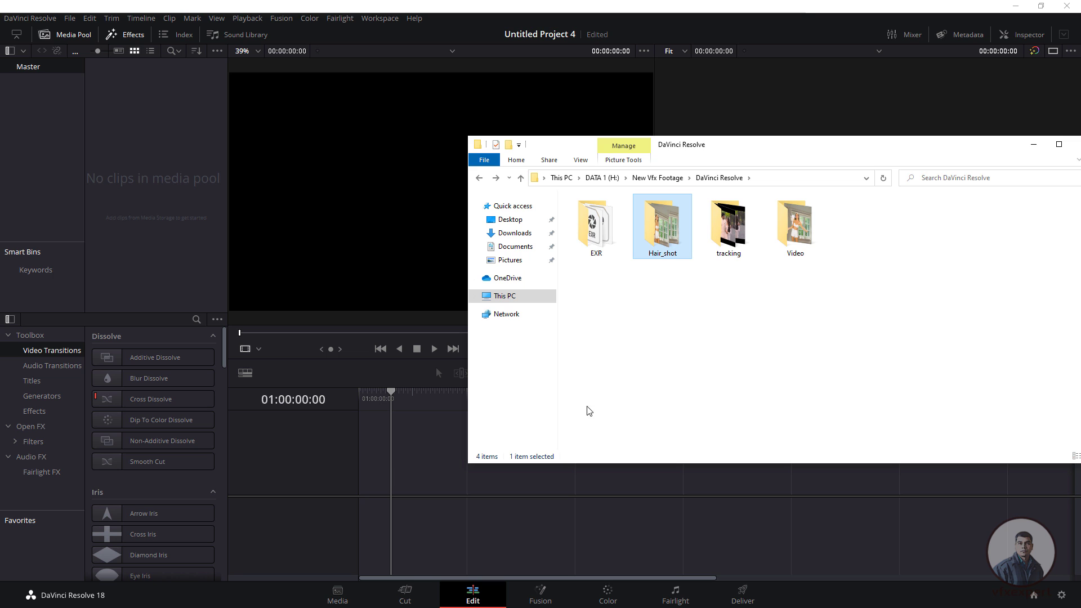
drag(653, 235, 363, 481)
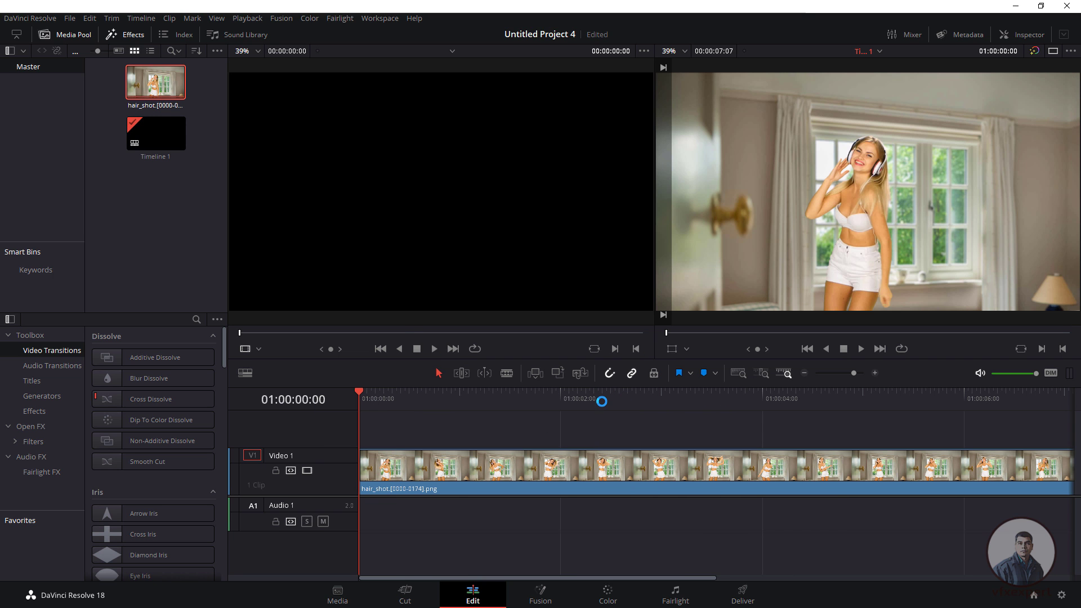
click(398, 391)
drag(399, 392, 573, 390)
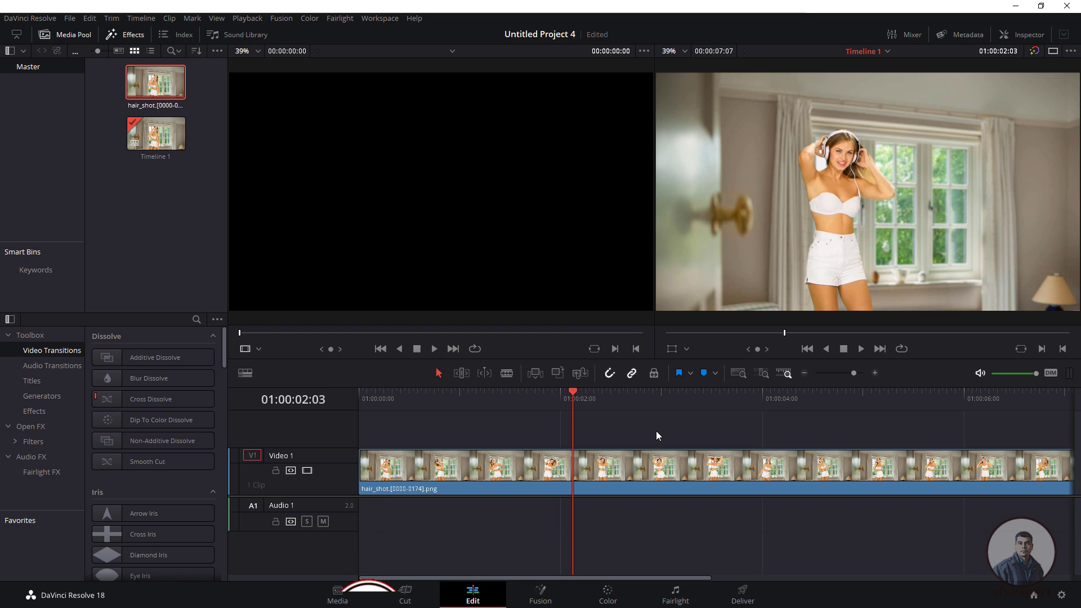
Return to the Media page with the File Explorer footage folders in front
click(341, 596)
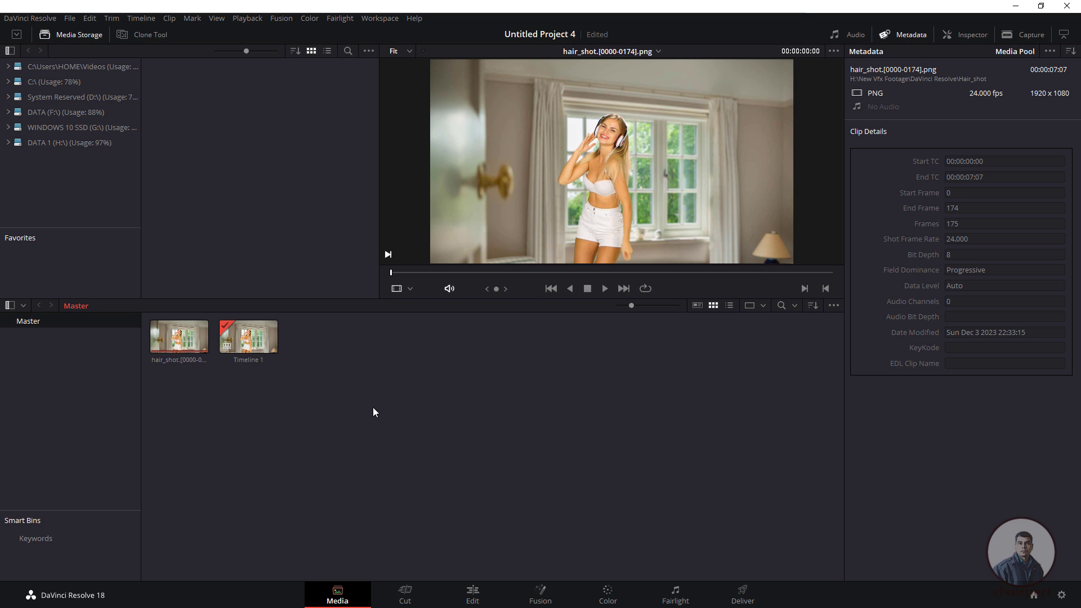
key(alt+Tab)
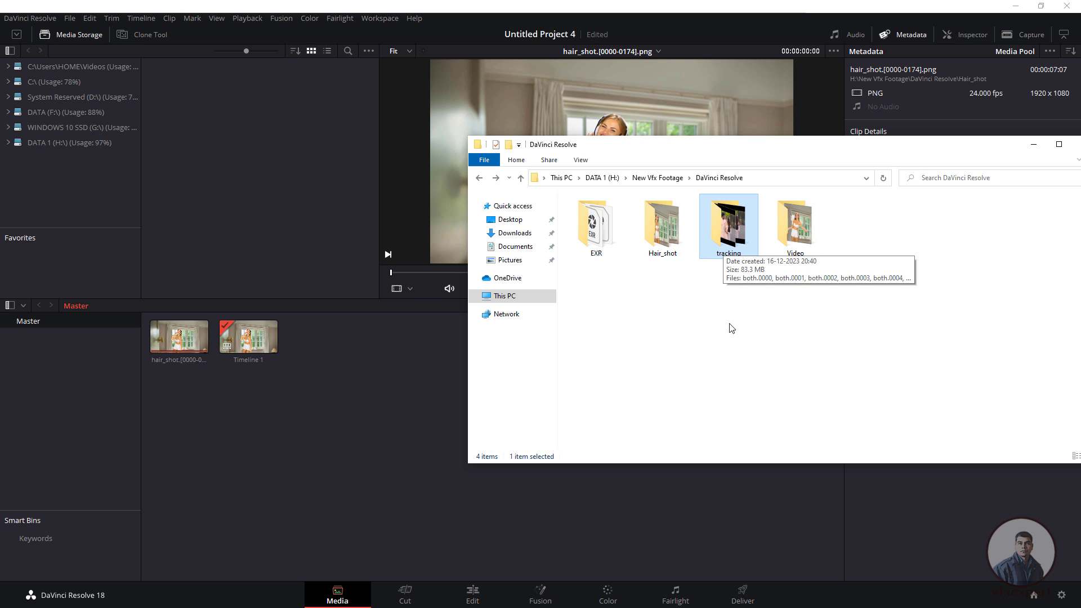
Import the tracking folder, then select and delete the 52 separate both.00xx.png stills it created
drag(728, 249, 407, 423)
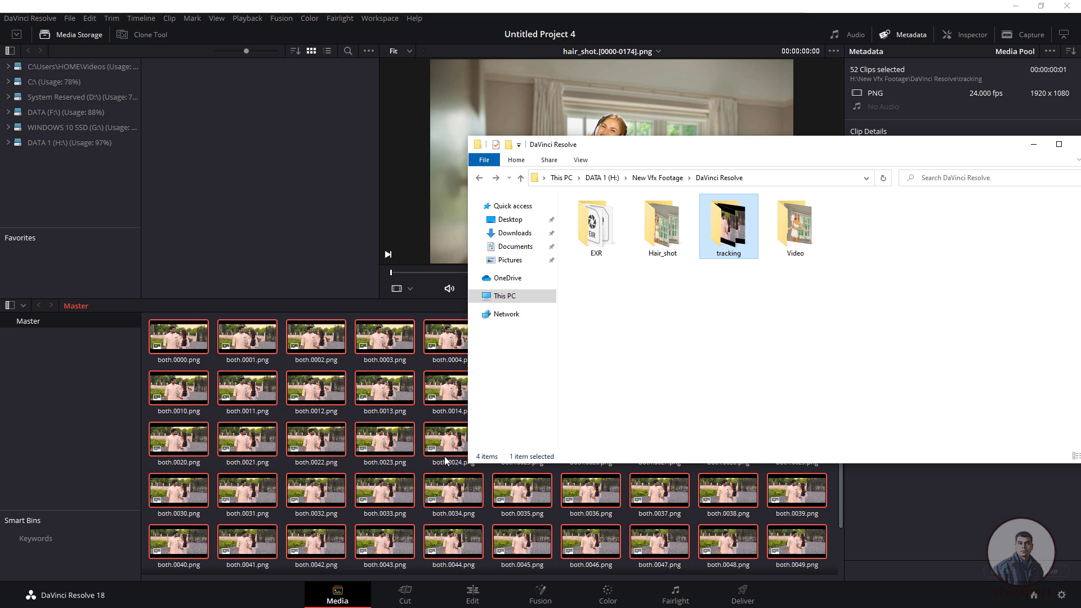
double_click(726, 247)
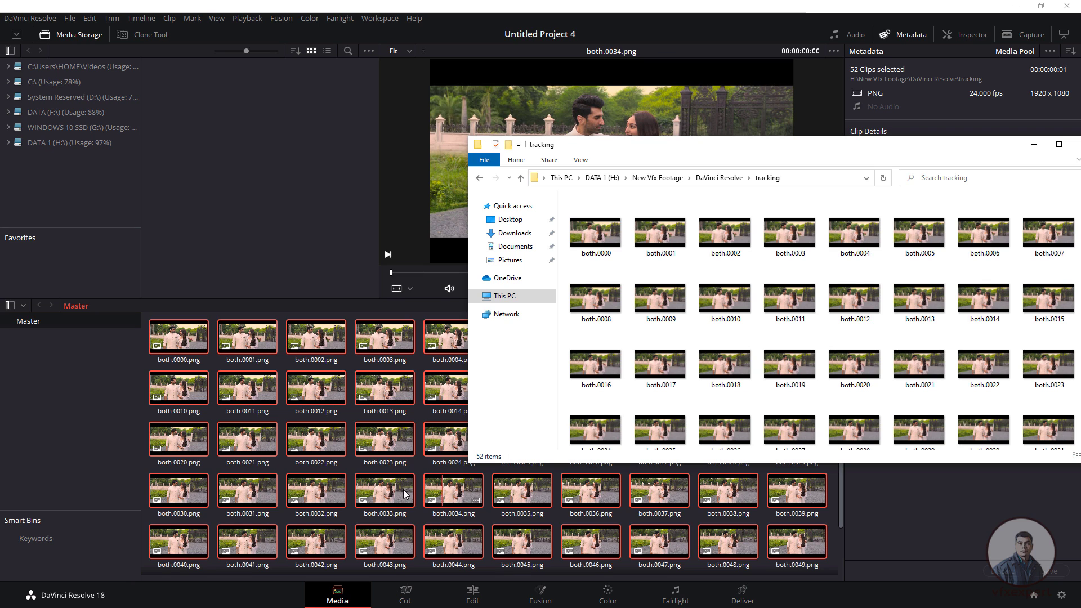
click(460, 494)
scroll(460, 494, down, 1)
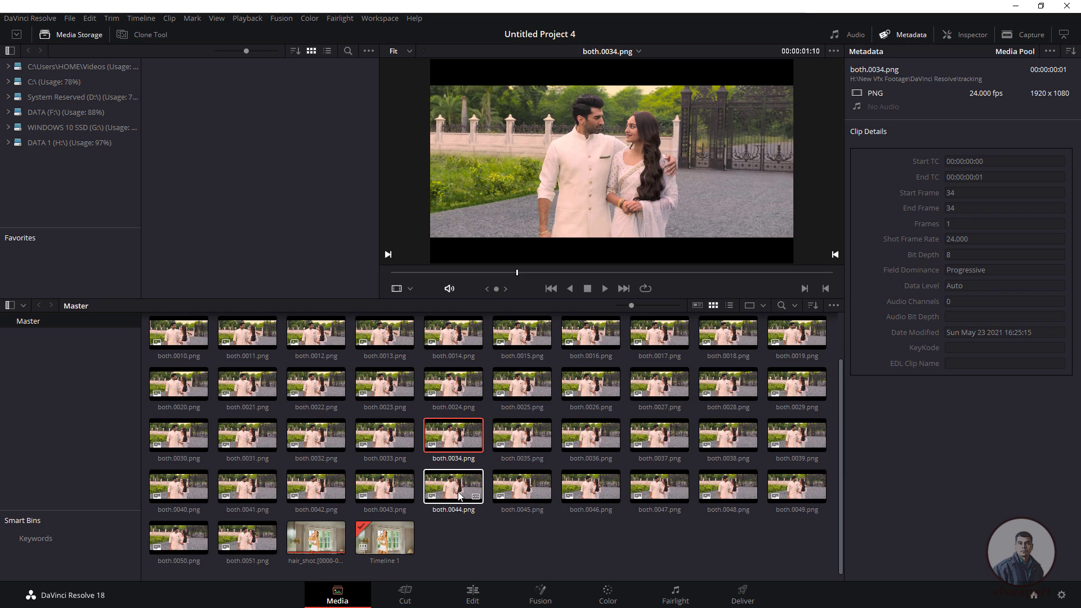
click(248, 538)
scroll(513, 488, up, 1)
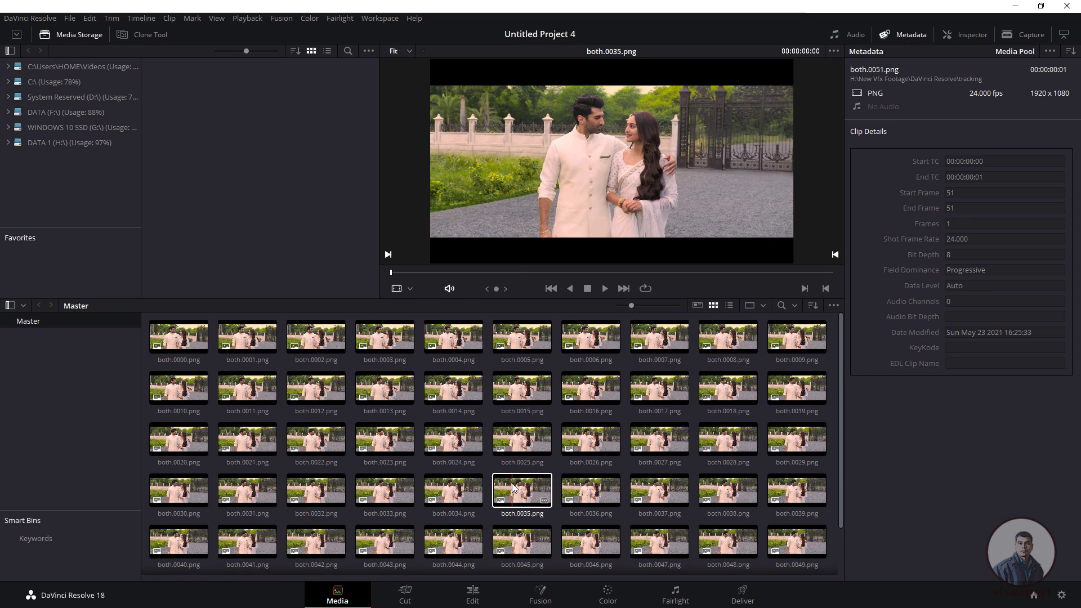
shift+click(193, 336)
key(Delete)
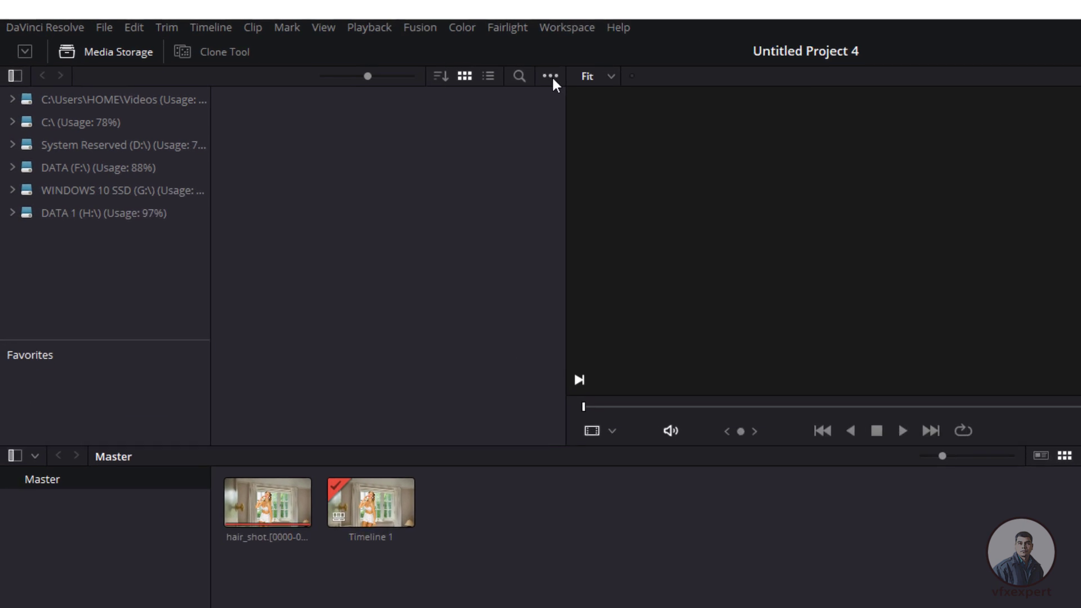
Set Media Storage's Frame Display Mode to Sequence
click(580, 80)
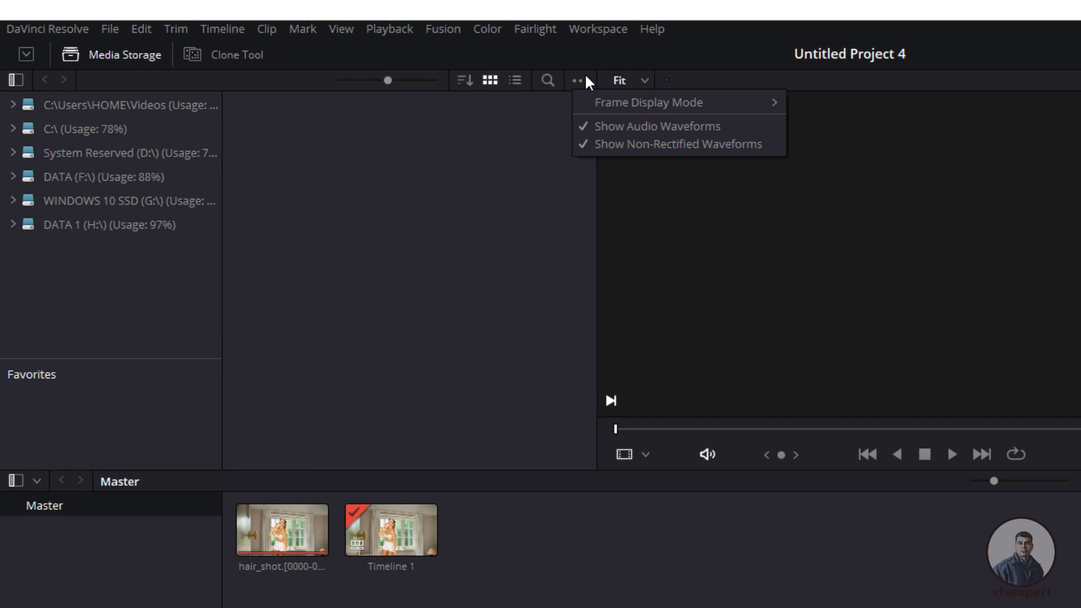
mouse_move(595, 101)
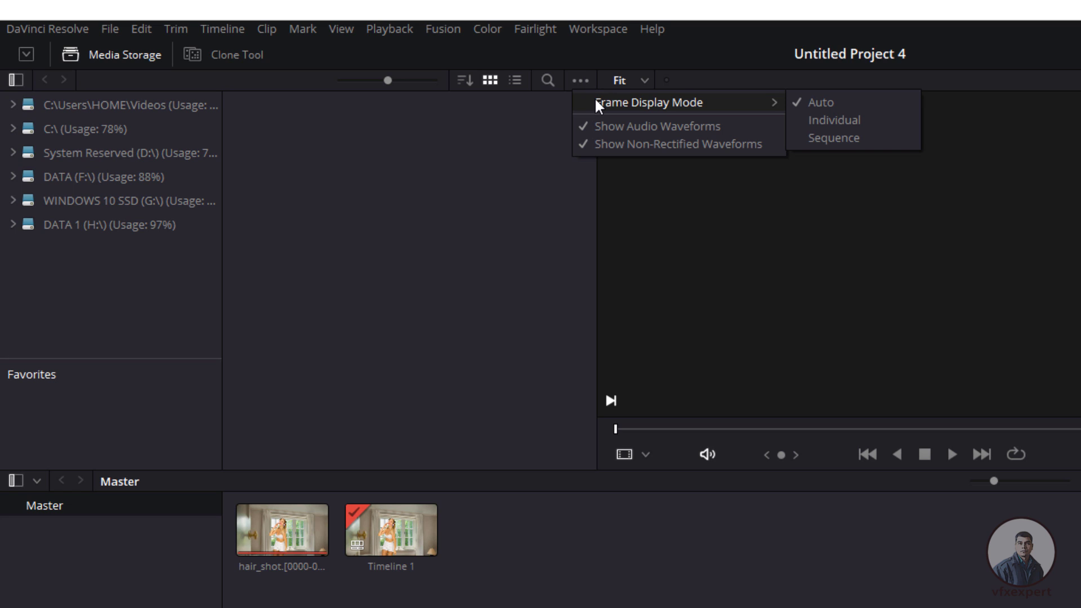
click(826, 135)
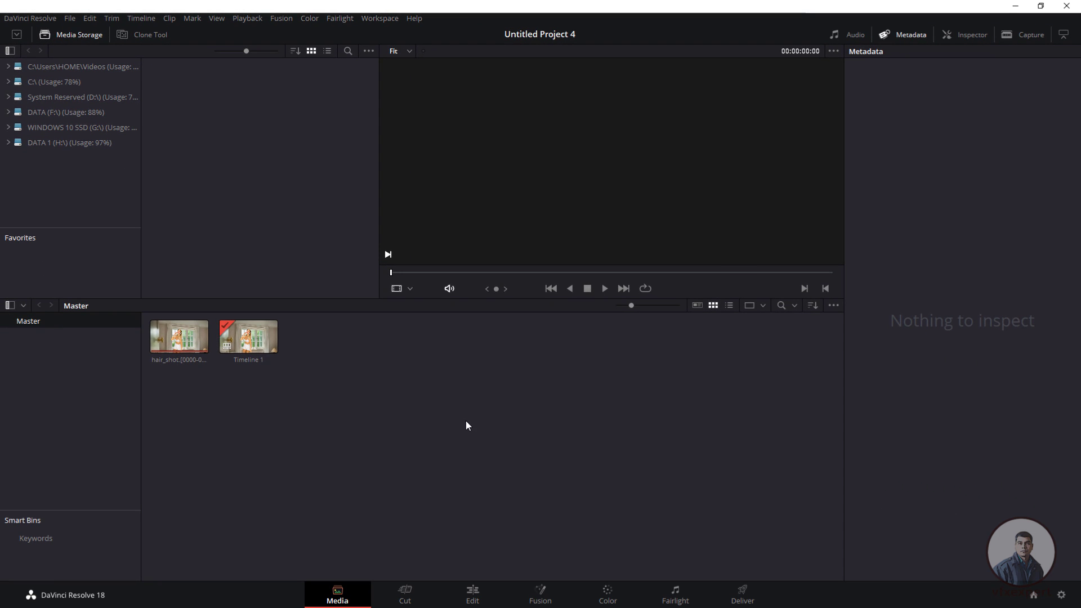
Drag the tracking folder into the Media Pool as one 52-frame both.[0000-0051].png clip, then minimize Explorer
key(alt+Tab)
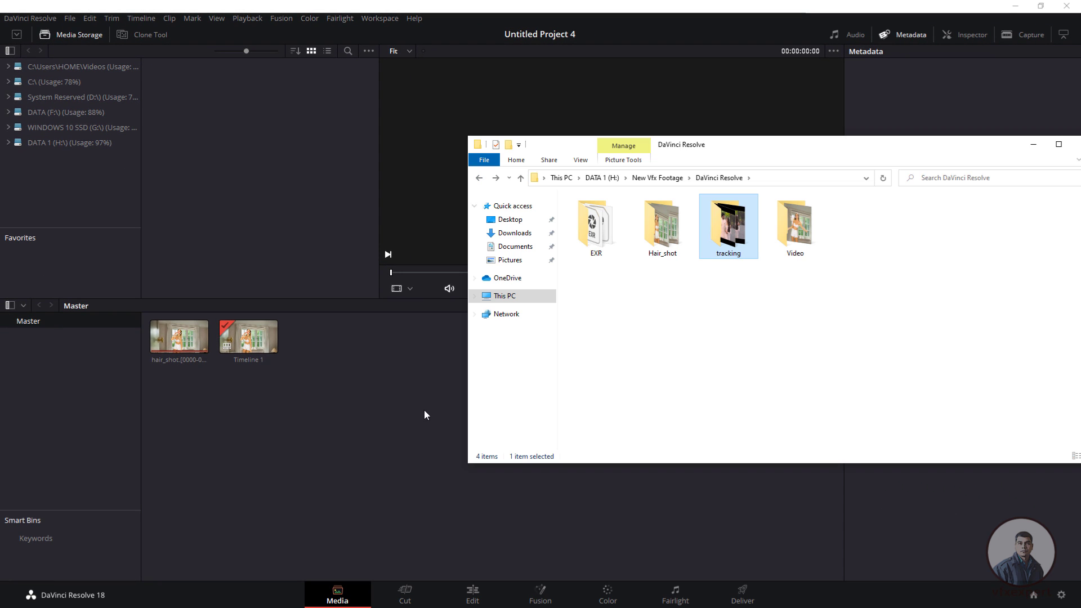
drag(724, 236, 386, 370)
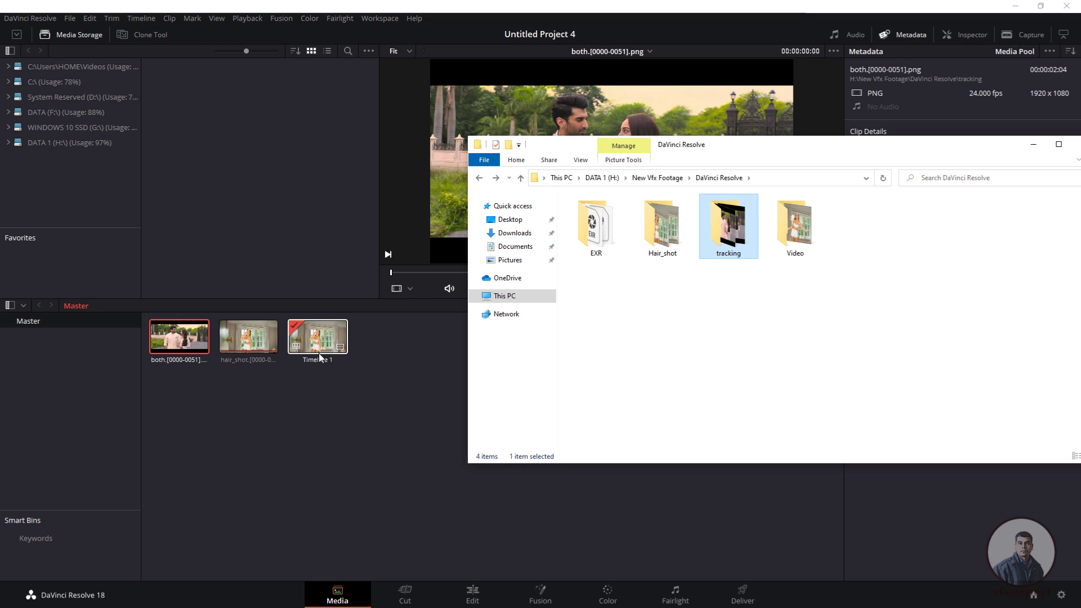
click(1032, 144)
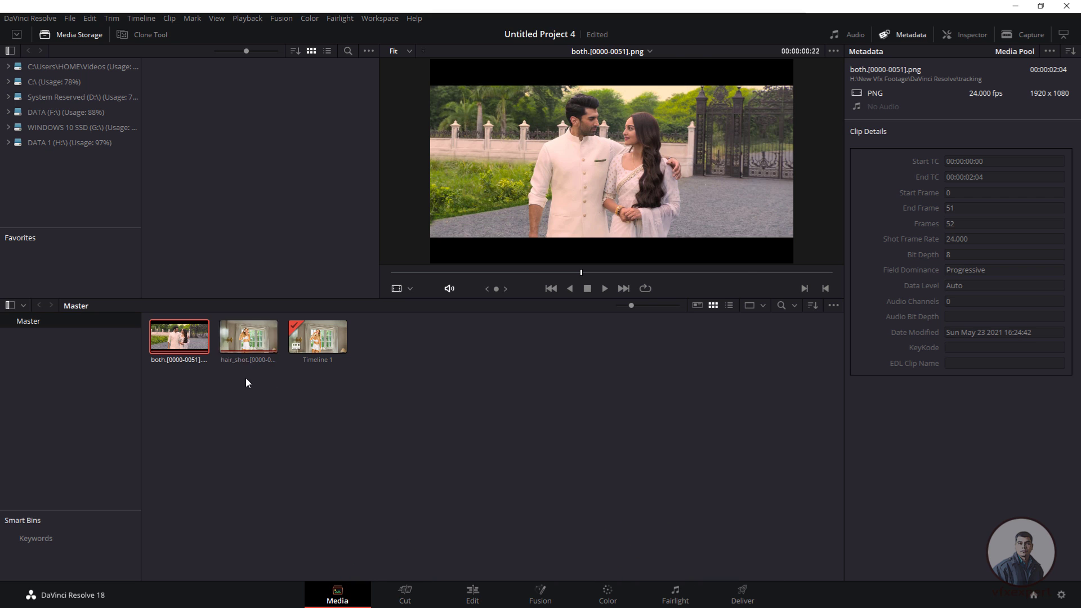
Review the both clip's Clip Attributes (24 fps) without changes, then go to the Edit page
right_click(197, 337)
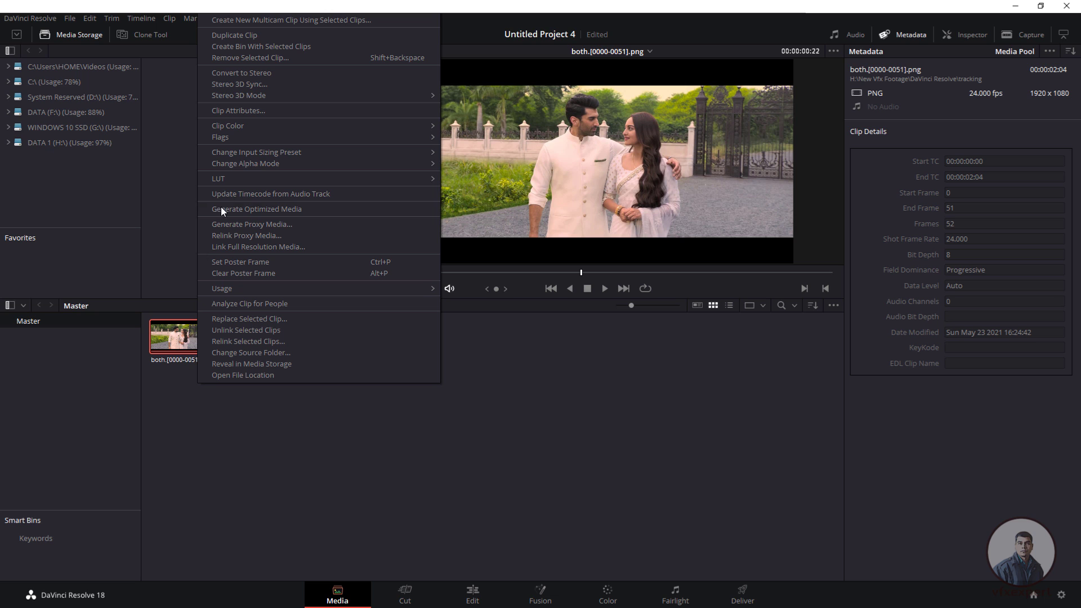
click(255, 111)
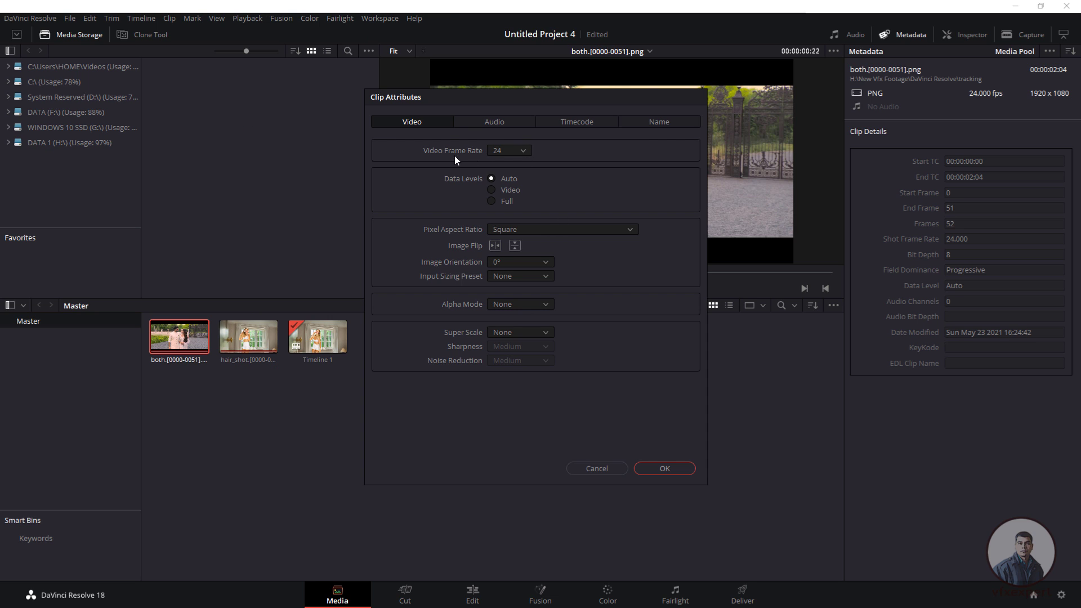
click(606, 471)
click(472, 590)
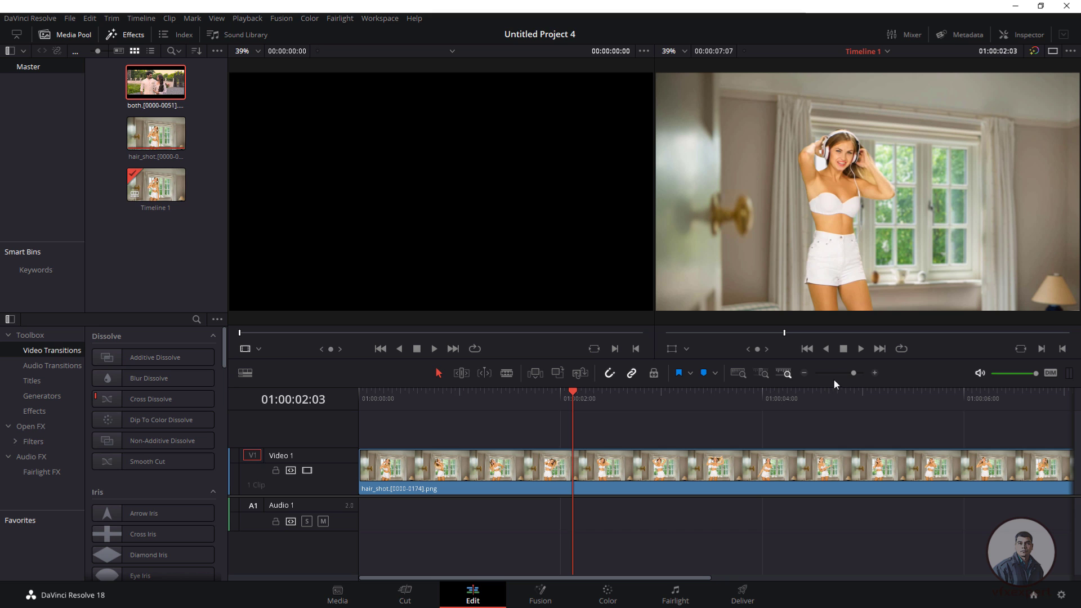
Place the both clip on Video 1 after hair_shot, scrub into it, then return to the Media page
drag(853, 376, 845, 373)
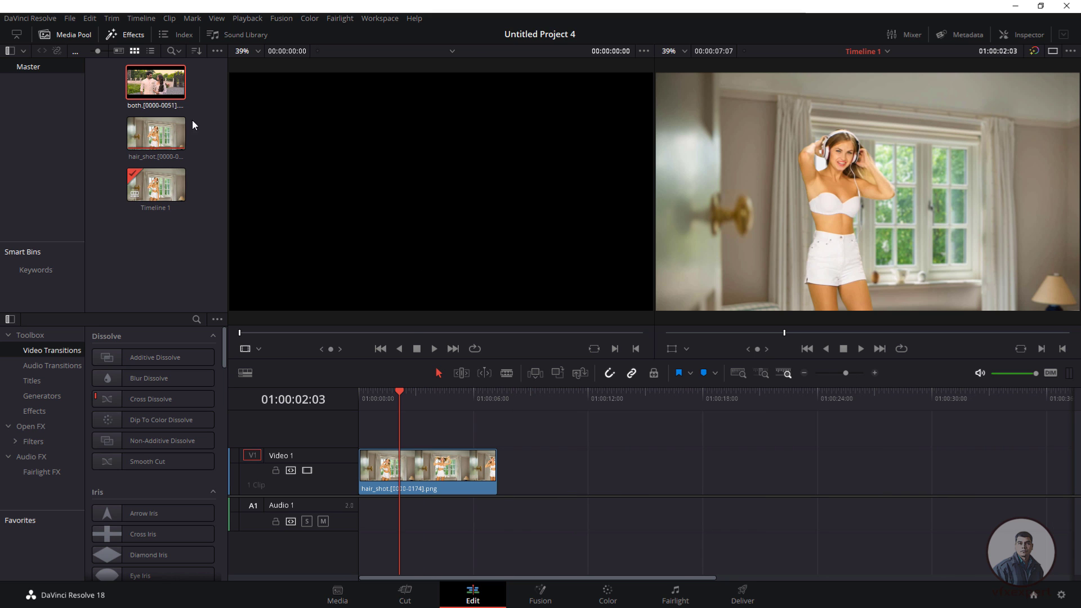
click(162, 93)
drag(162, 92, 502, 475)
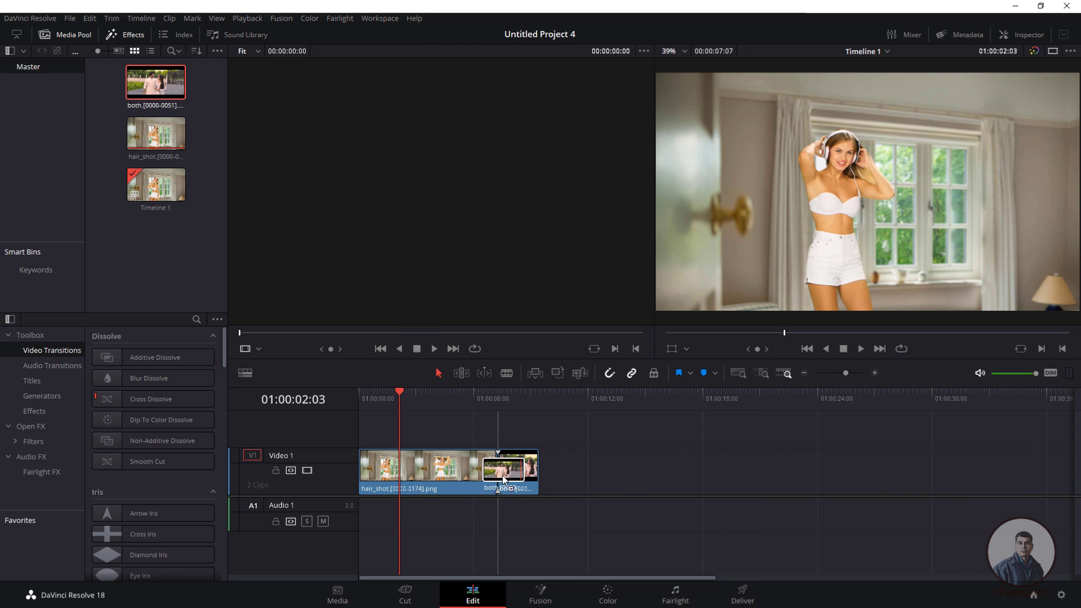
mouse_move(498, 403)
mouse_down()
mouse_move(489, 400)
mouse_move(515, 410)
mouse_up()
click(347, 594)
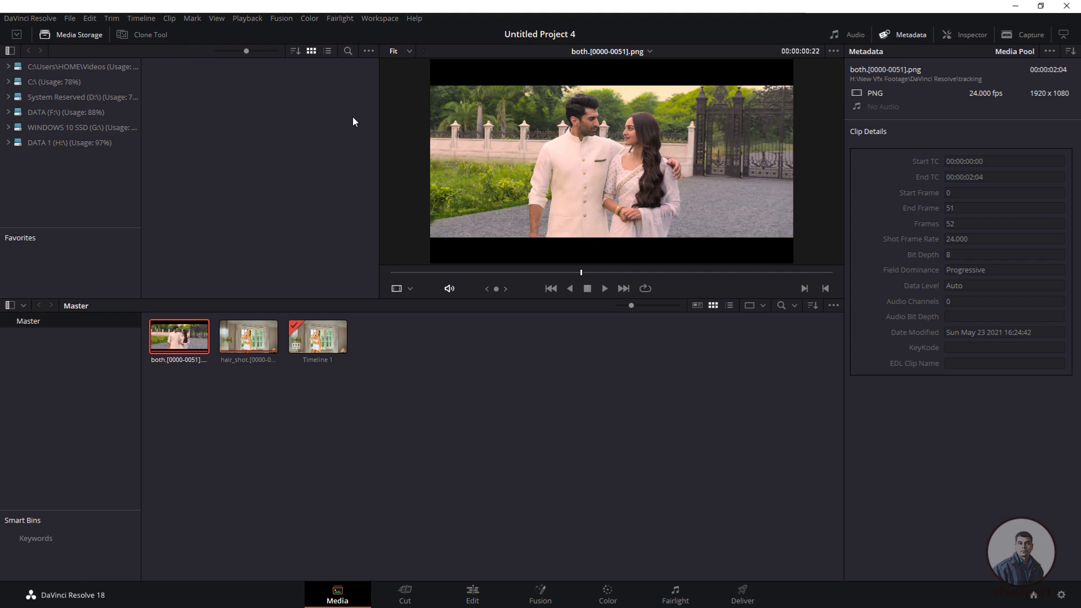
click(368, 51)
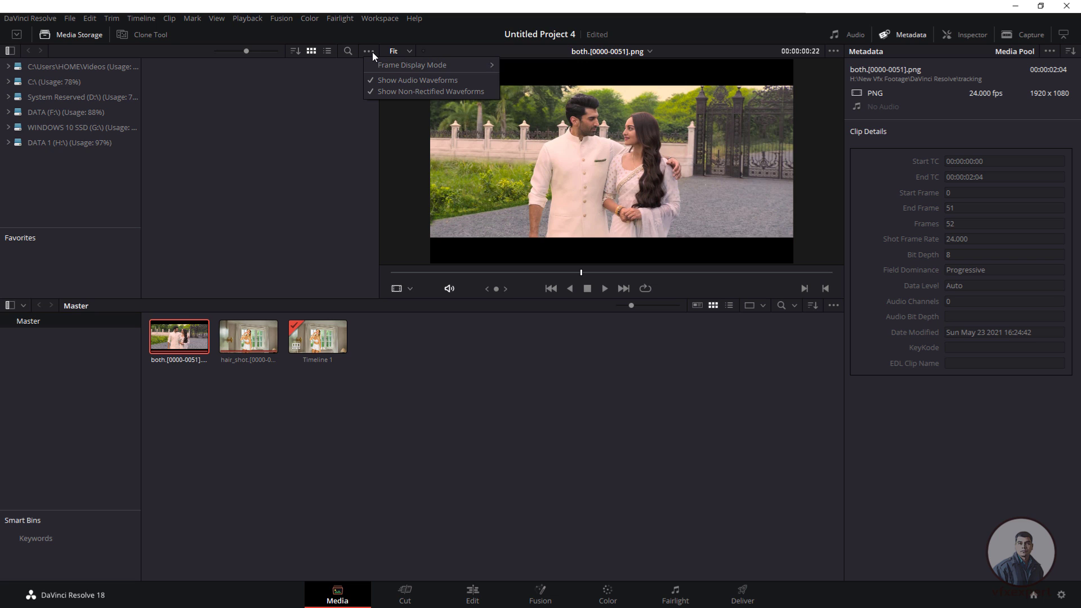
mouse_move(386, 65)
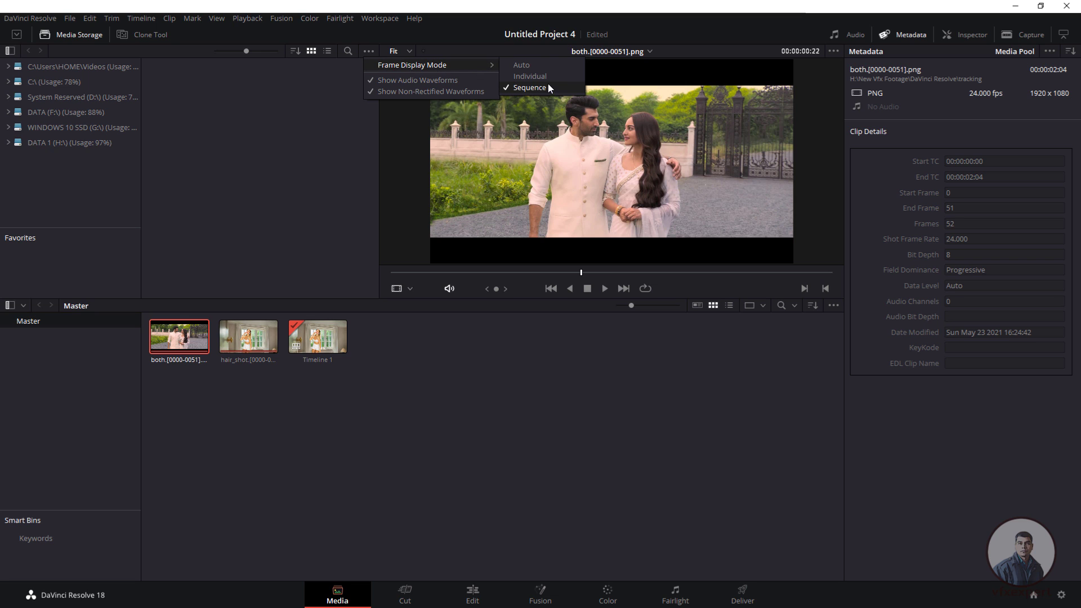
click(288, 151)
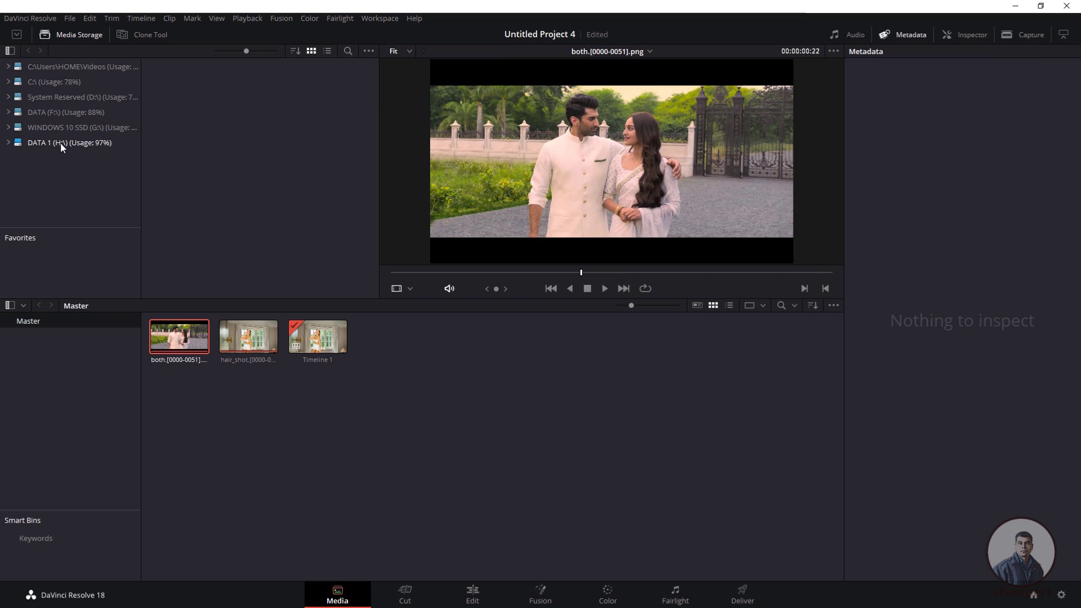
click(365, 51)
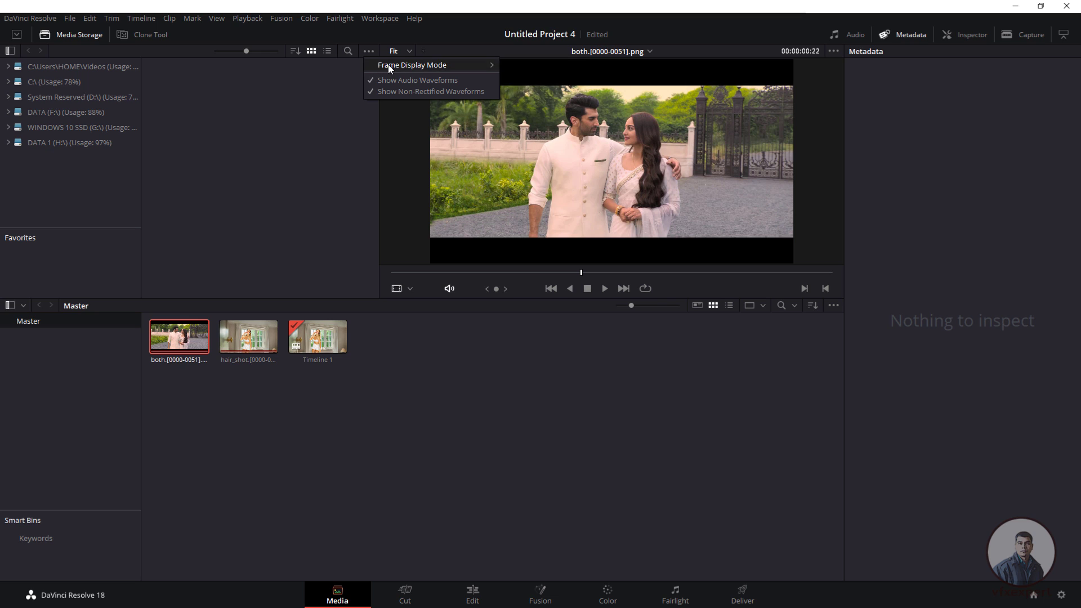
mouse_move(394, 65)
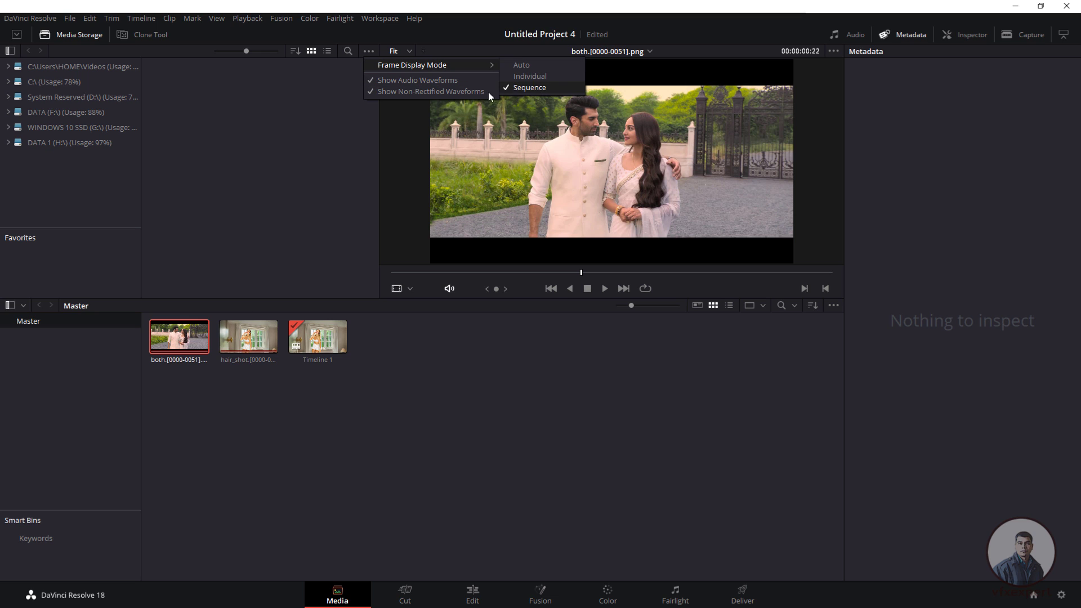
click(419, 477)
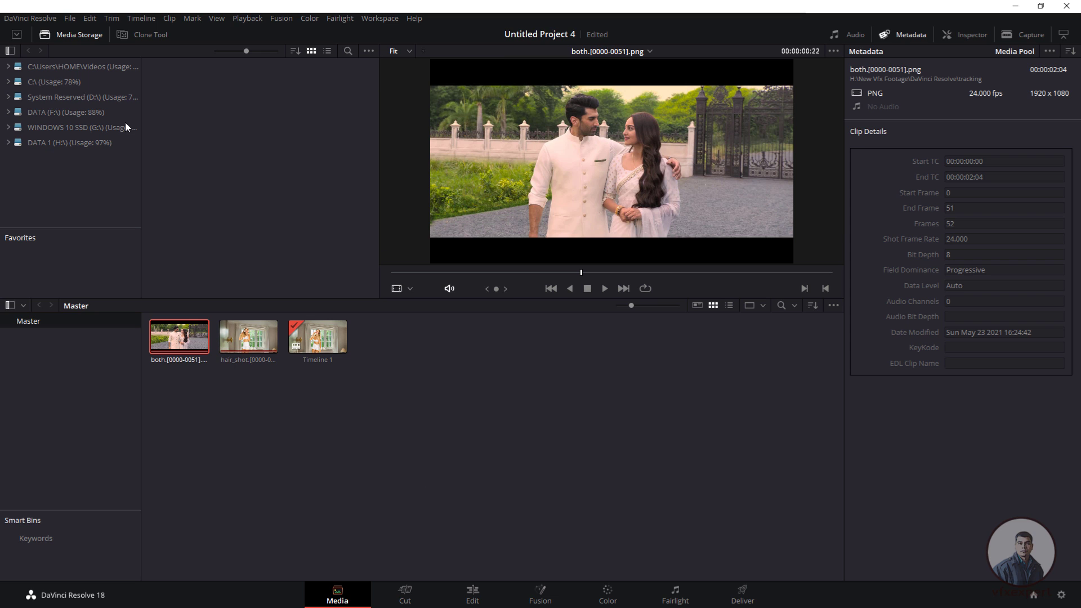
Browse Media Storage to H:\ > New Vfx Footage > DaVinci Resolve > Hair_shot
click(71, 145)
double_click(267, 201)
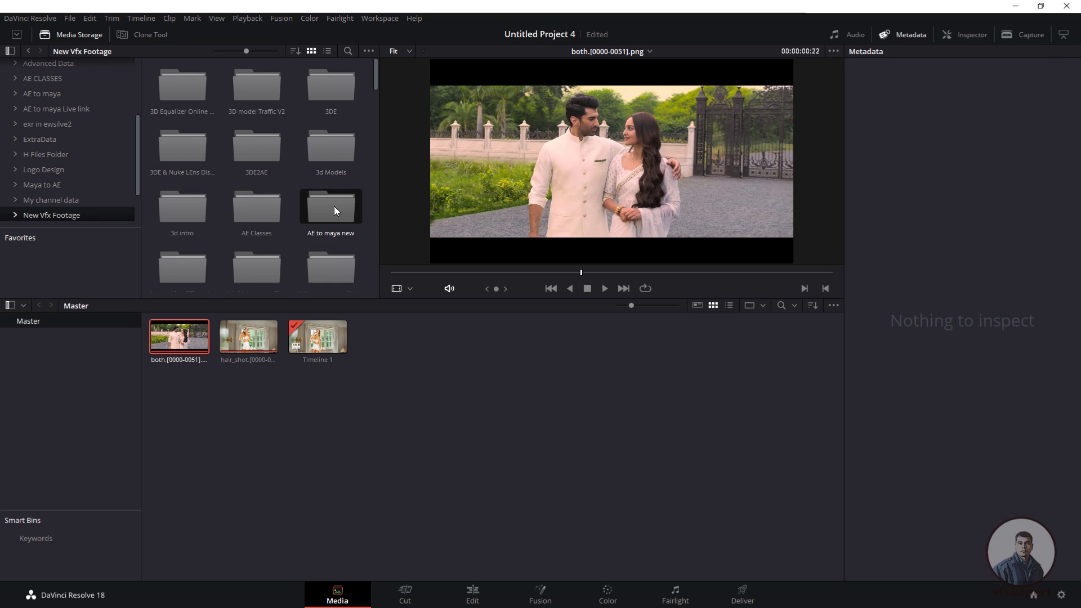
double_click(333, 206)
double_click(327, 78)
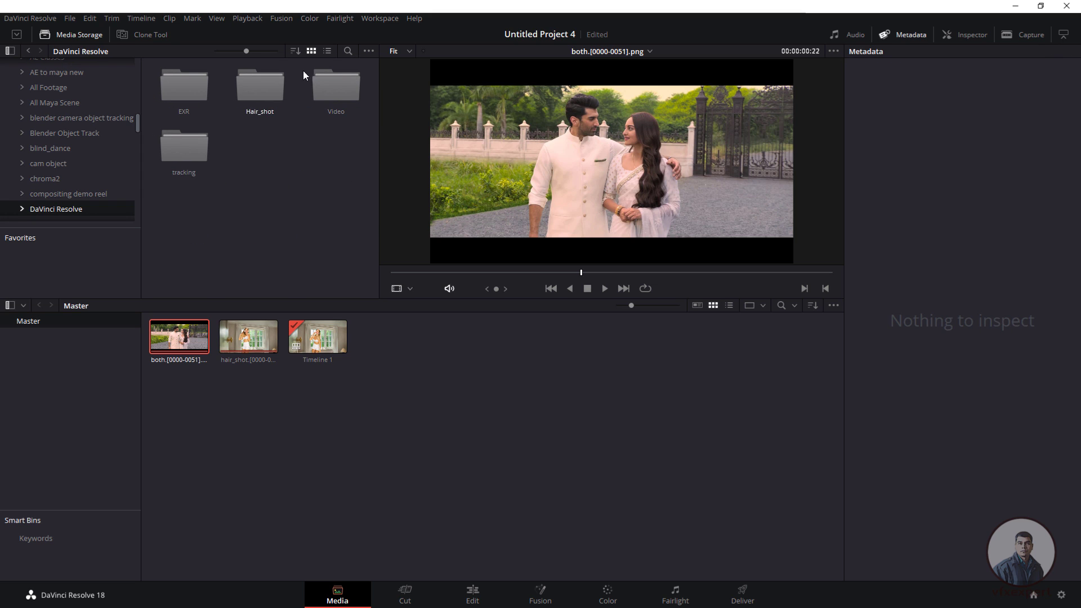
double_click(263, 82)
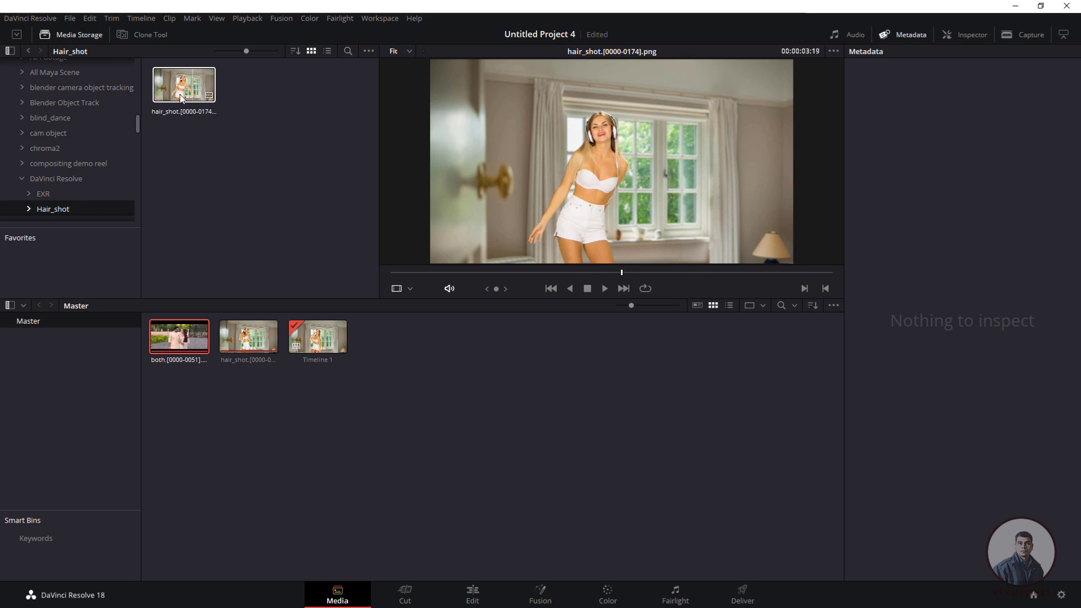
Switch Frame Display Mode to Sequence, add the hair_shot clip to the Master pool, and go to Edit
click(369, 50)
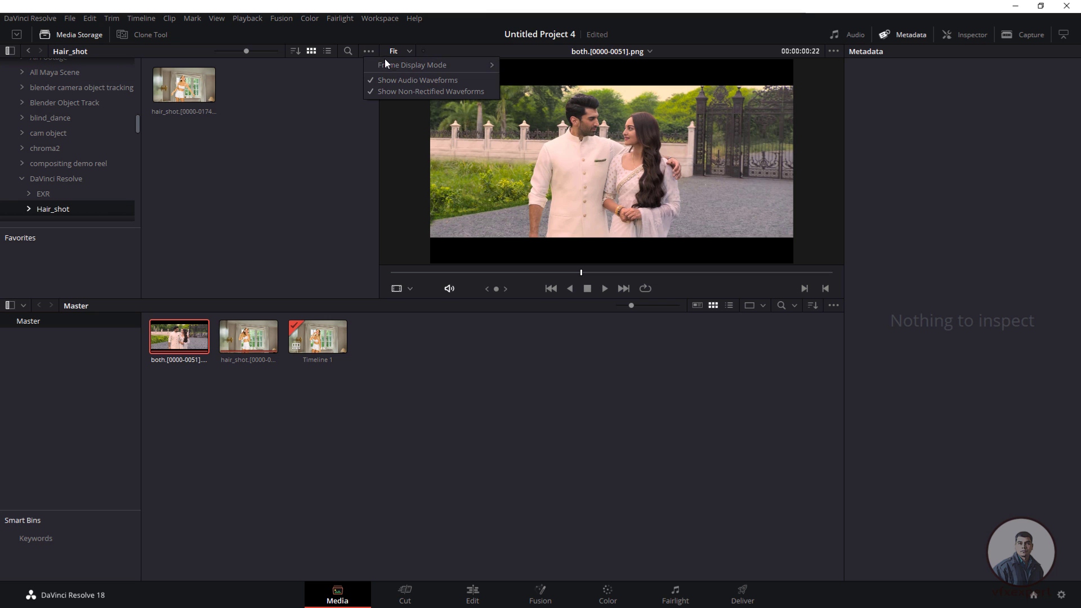
mouse_move(438, 67)
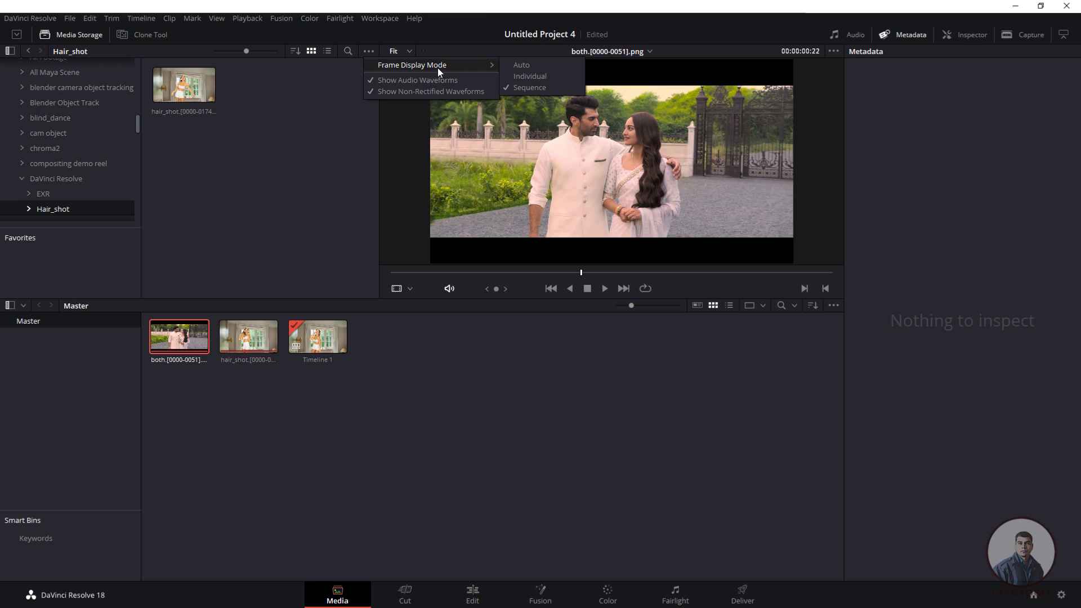
click(522, 65)
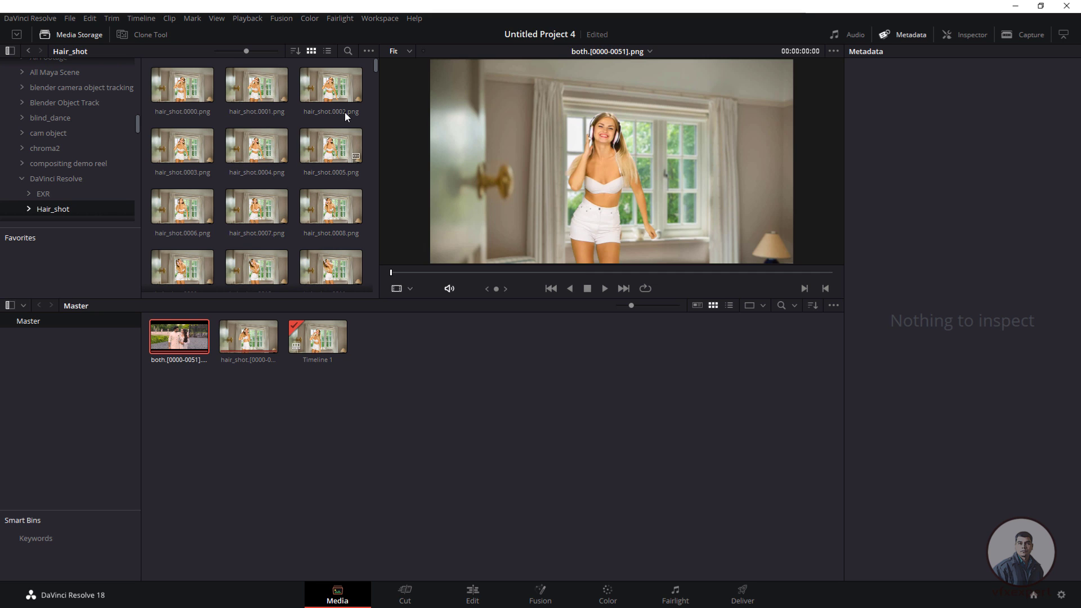
click(369, 50)
mouse_move(437, 64)
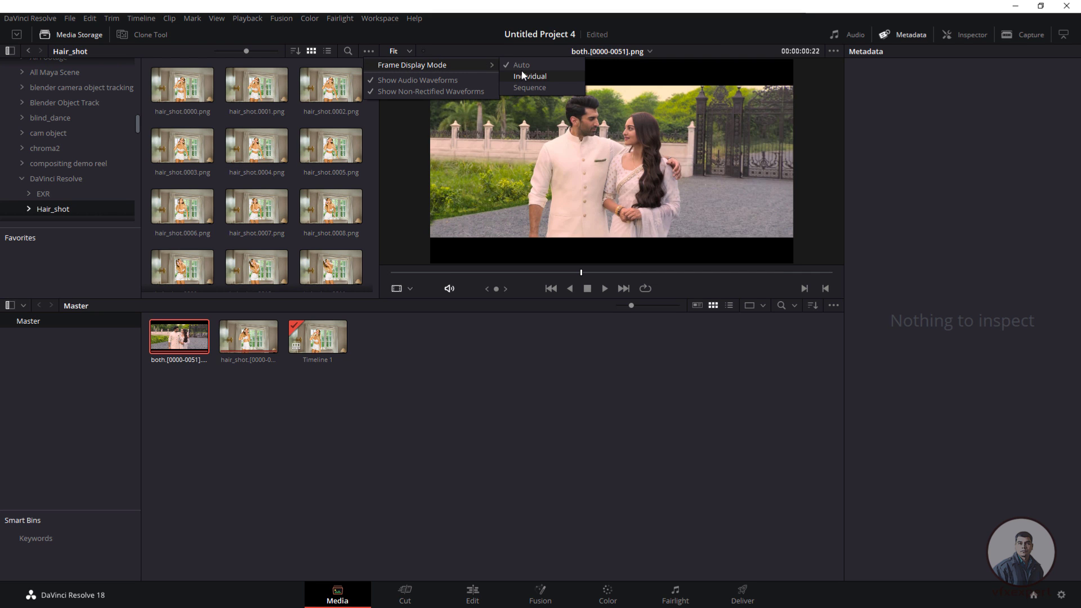
click(528, 88)
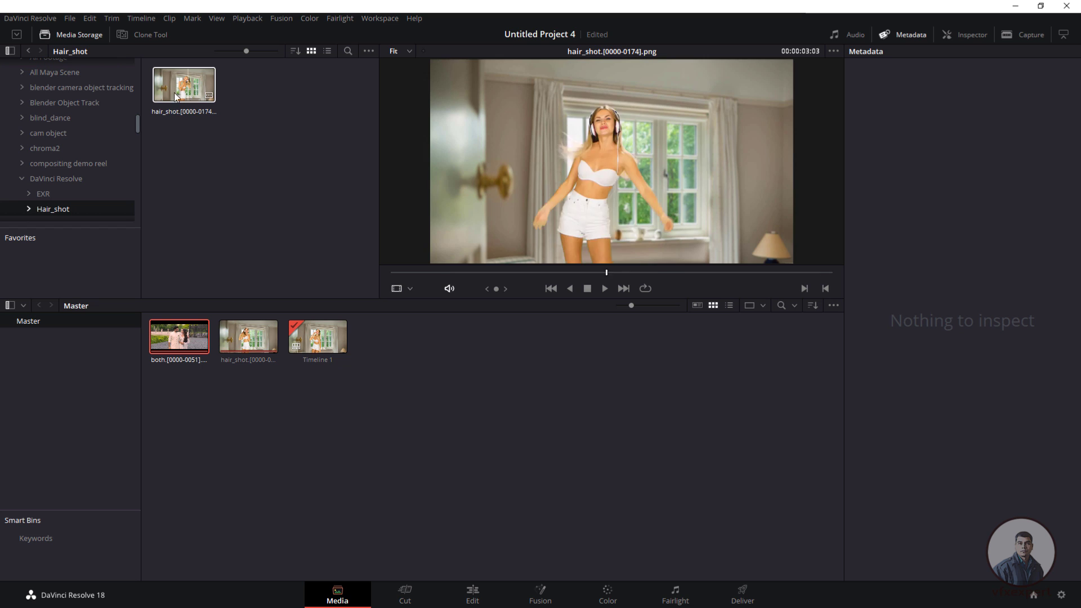
drag(199, 112, 417, 383)
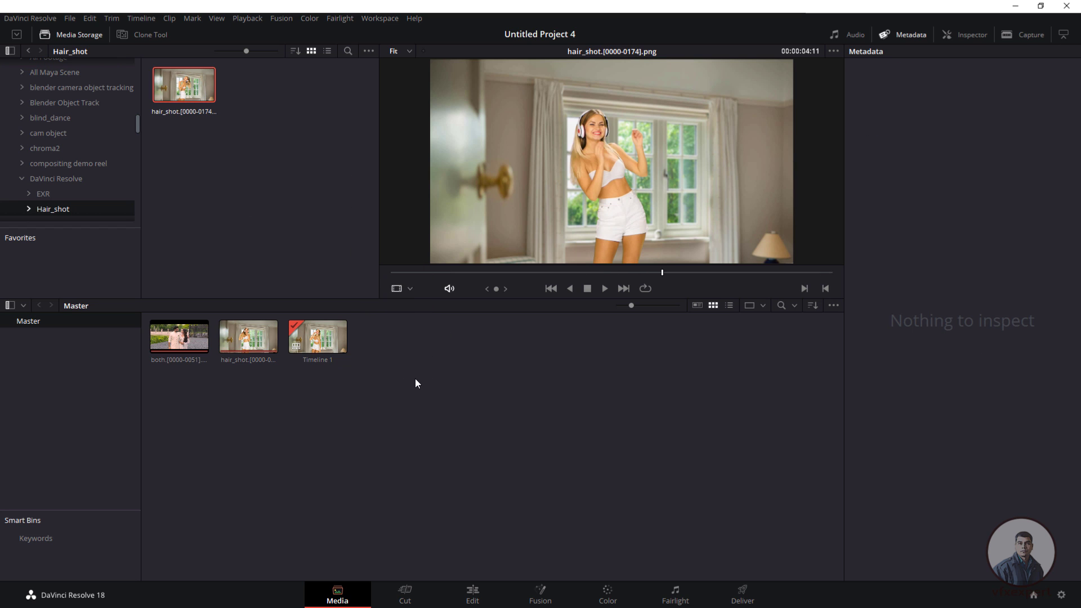
click(473, 594)
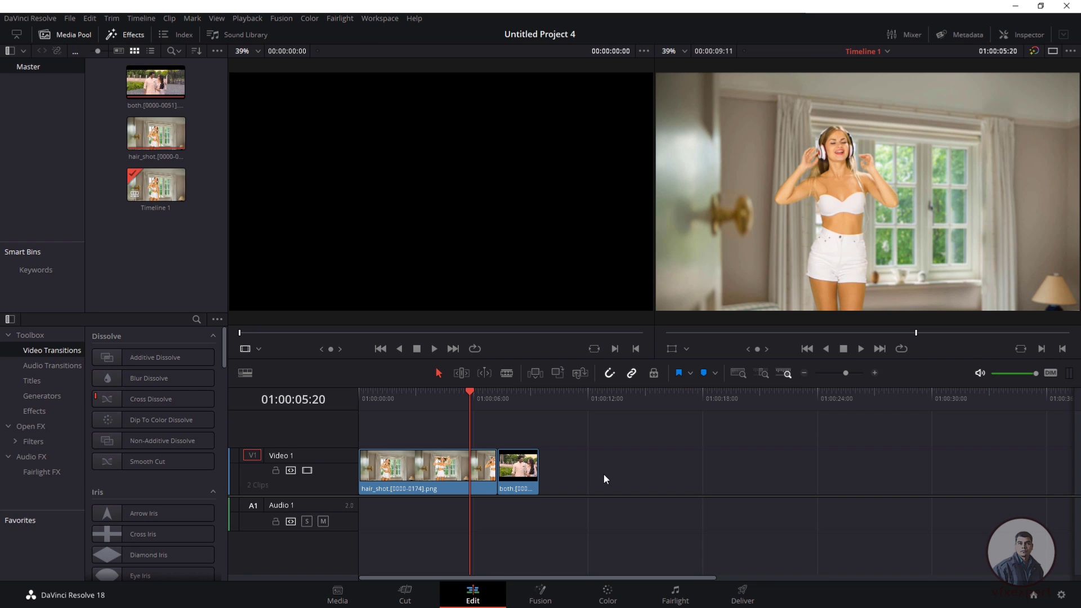